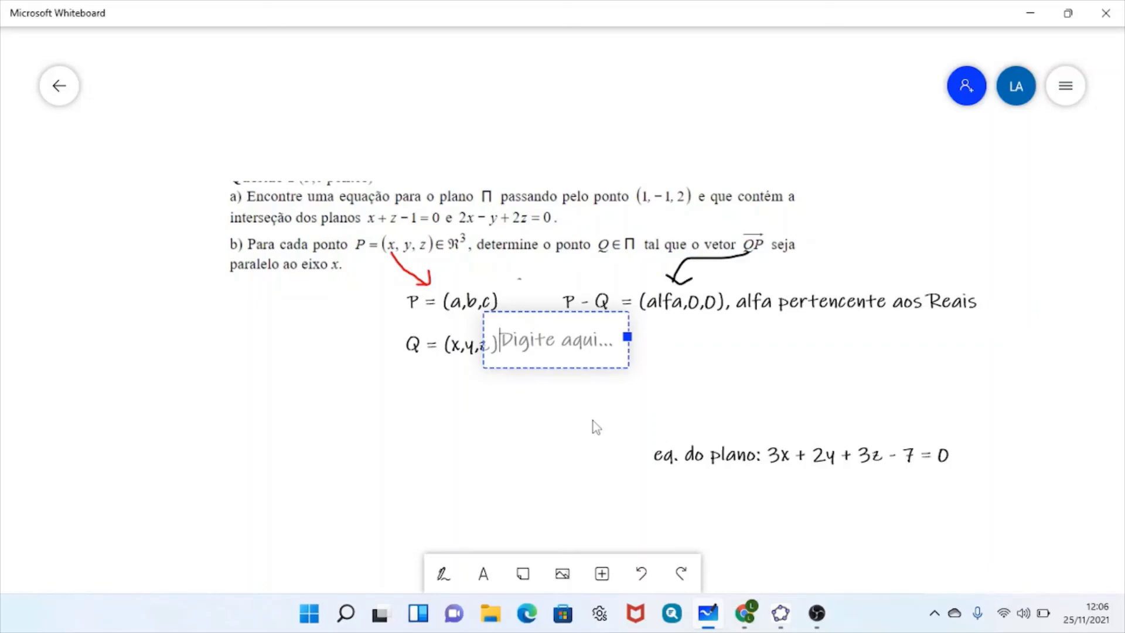
text(x)
key(BackSpace)
text(a - x = alfa)
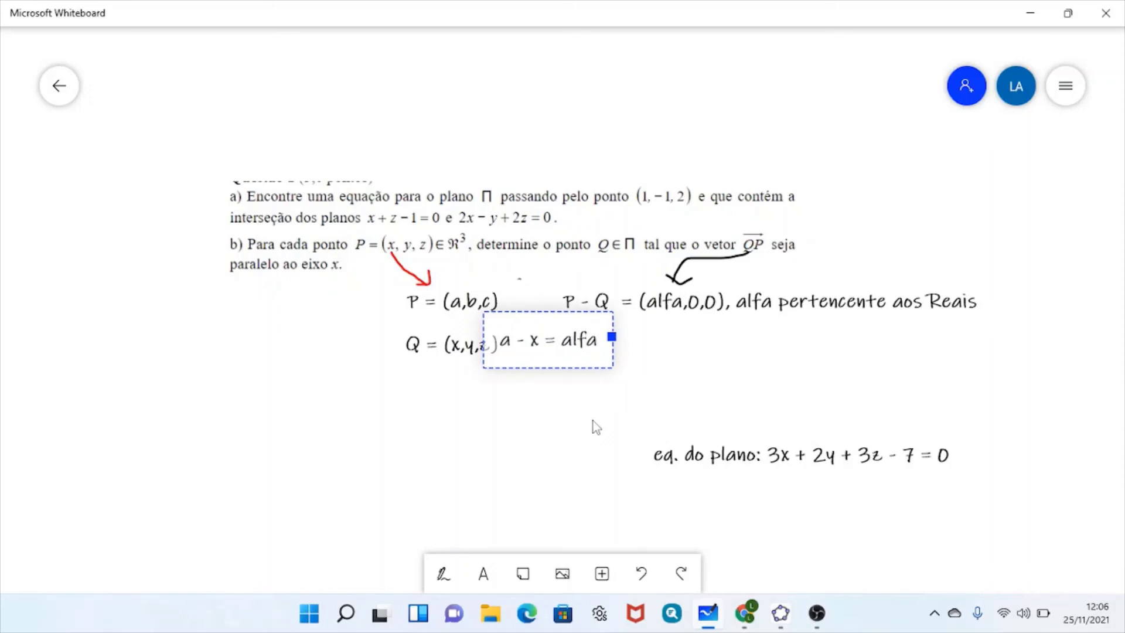
key(BackSpace)
key(BackSpace)
key(BackSpace)
key(BackSpace)
key(BackSpace)
key(BackSpace)
key(BackSpace)
key(BackSpace)
key(BackSpace)
key(BackSpace)
key(BackSpace)
key(BackSpace)
Write "b - y = 0" and "c - z = 0" on two lines and move the text block below Q = (x,y,z).
text(b - y = 0)
key(Return)
text(c - z = 0)
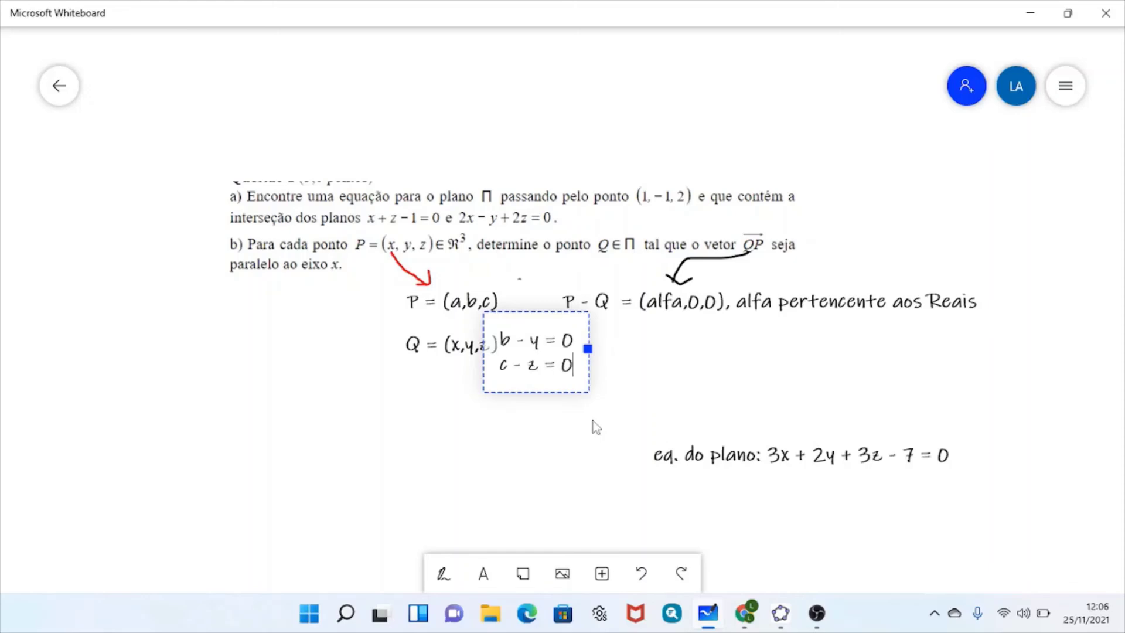
click(595, 427)
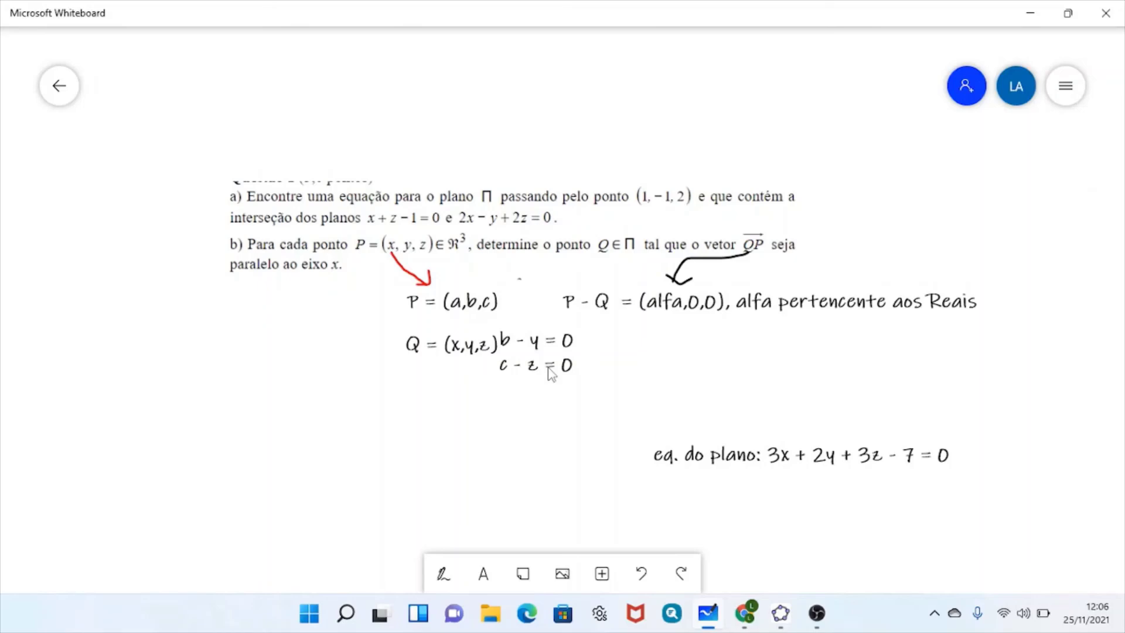
click(551, 375)
drag(551, 375, 584, 404)
Append ", y = b" and ", z = c" to the two equations and shift the block down and left beneath Q.
click(584, 404)
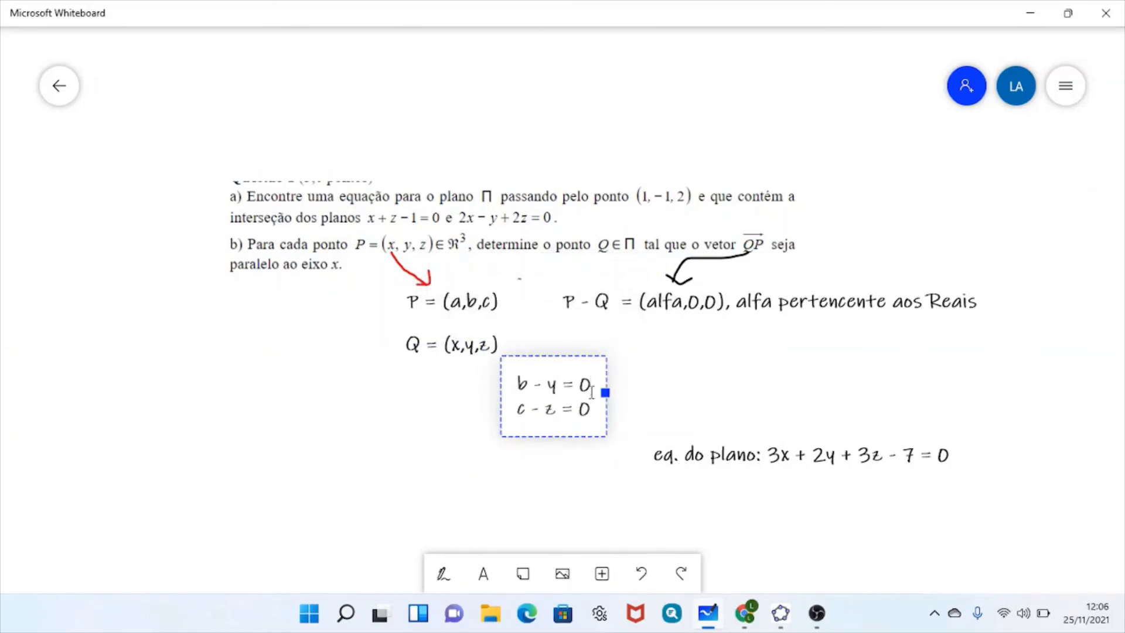
text(, y = b)
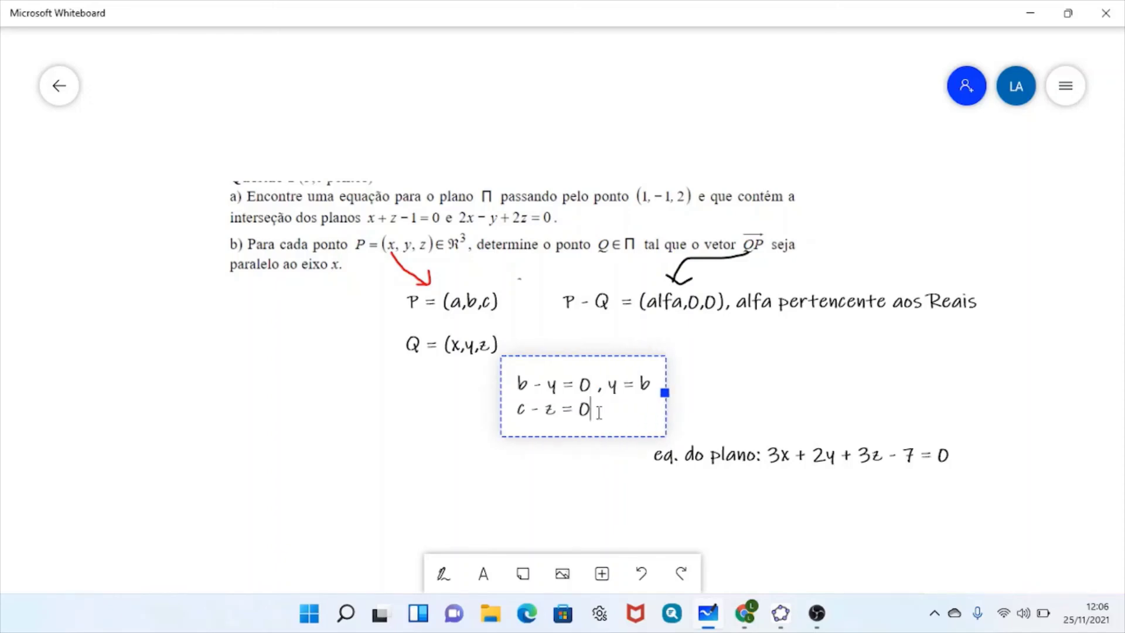
click(599, 412)
text(z = c)
click(804, 420)
mouse_move(584, 412)
mouse_down()
mouse_move(507, 422)
mouse_move(449, 440)
mouse_move(451, 450)
mouse_up()
click(495, 540)
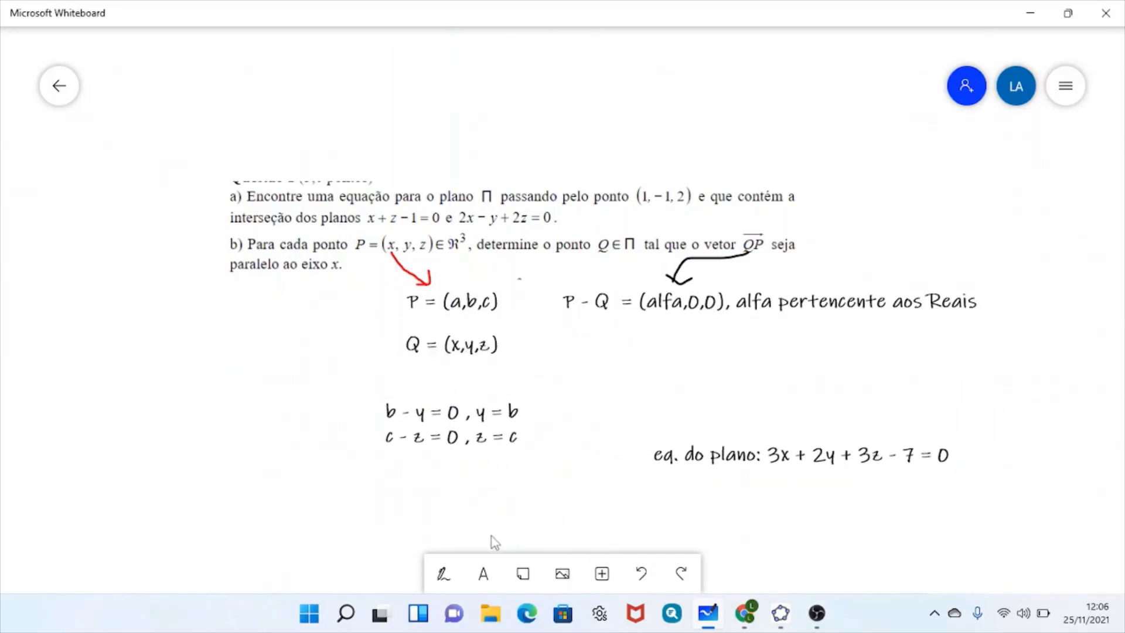
Draw a yellow freehand box around the results y = b and z = c.
click(443, 568)
click(421, 561)
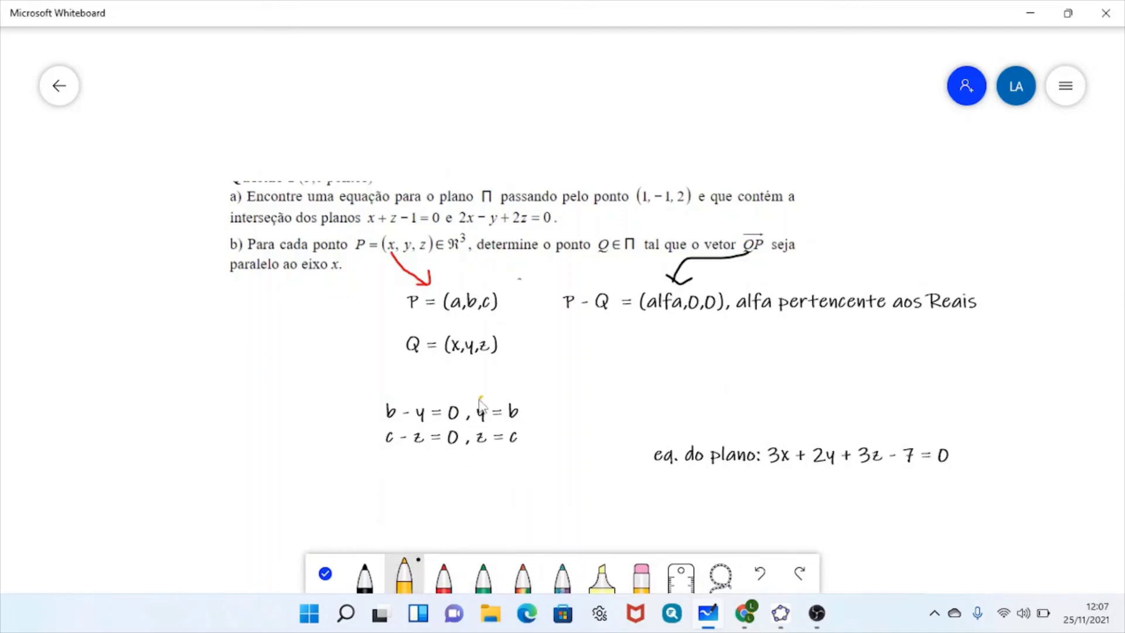
mouse_move(481, 397)
mouse_down()
mouse_move(476, 451)
mouse_move(550, 455)
mouse_up()
drag(544, 401, 479, 399)
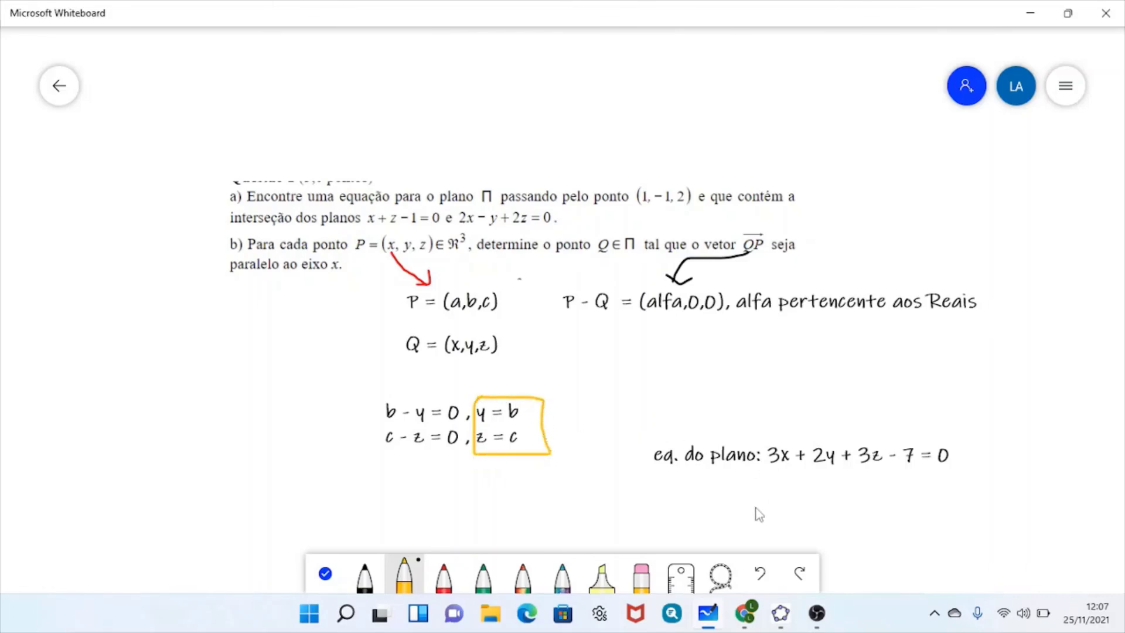
click(325, 573)
Remove a blank line above the plane equation and write "3x + 2b + 3c - 7 = 0" below it, leaving a line between.
click(941, 459)
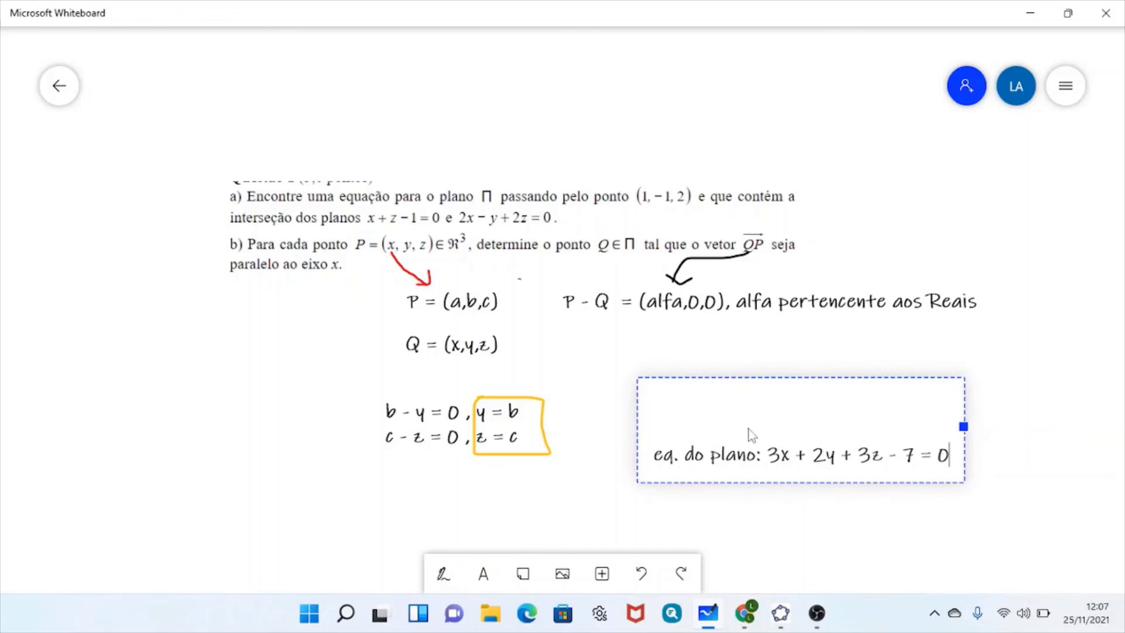
key(Delete)
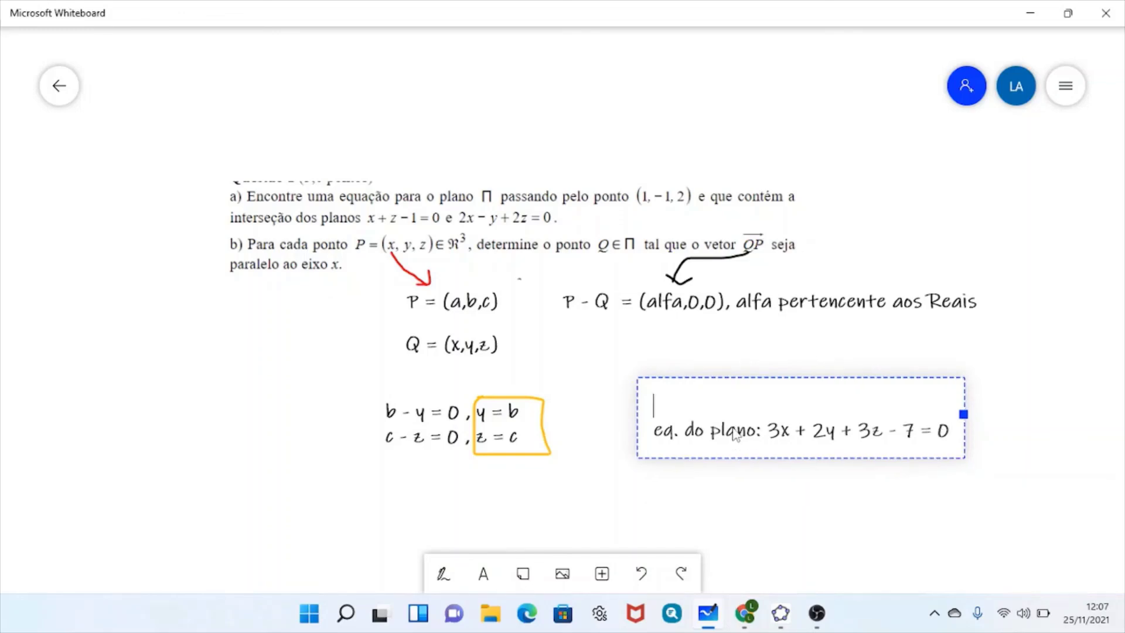
key(Return)
key(Return)
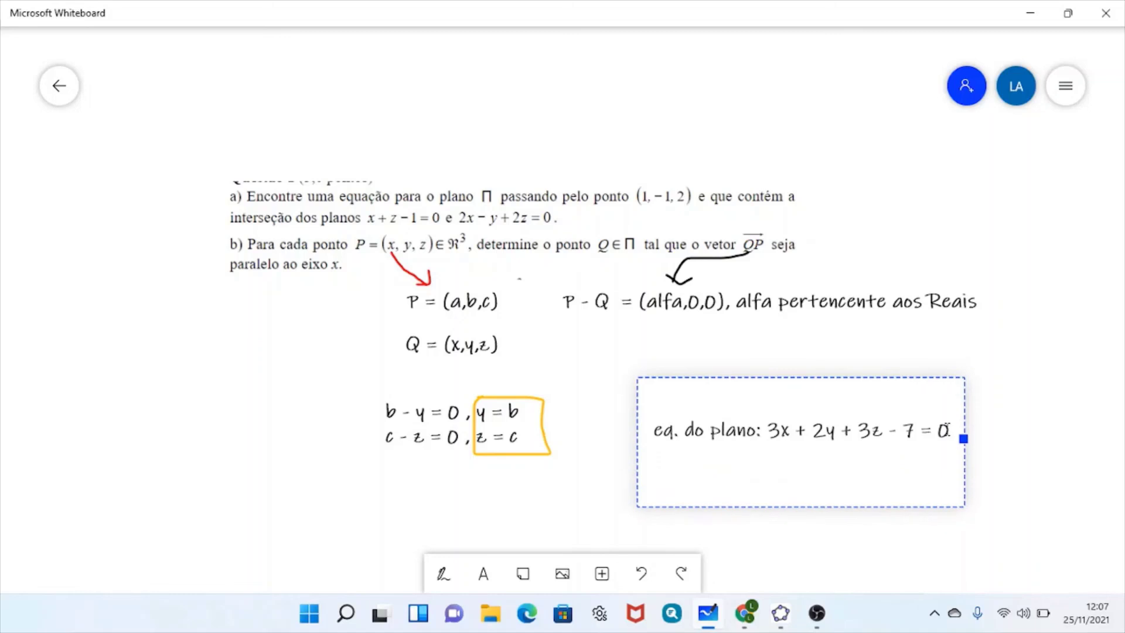
text(3xx)
key(BackSpace)
text(+ 2b + 3z)
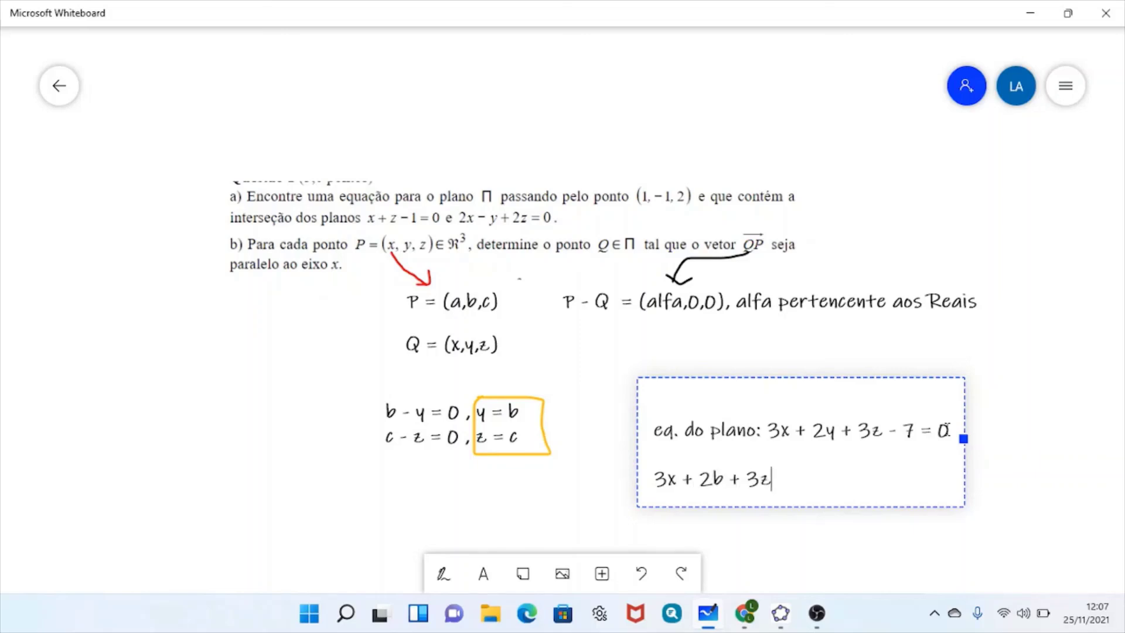
key(BackSpace)
text(c - 7 = 0)
Solve for x on two further lines: "3x = -2b -3c + 7" and "x = -2/3b -c + 7/3".
key(Return)
text(3x =)
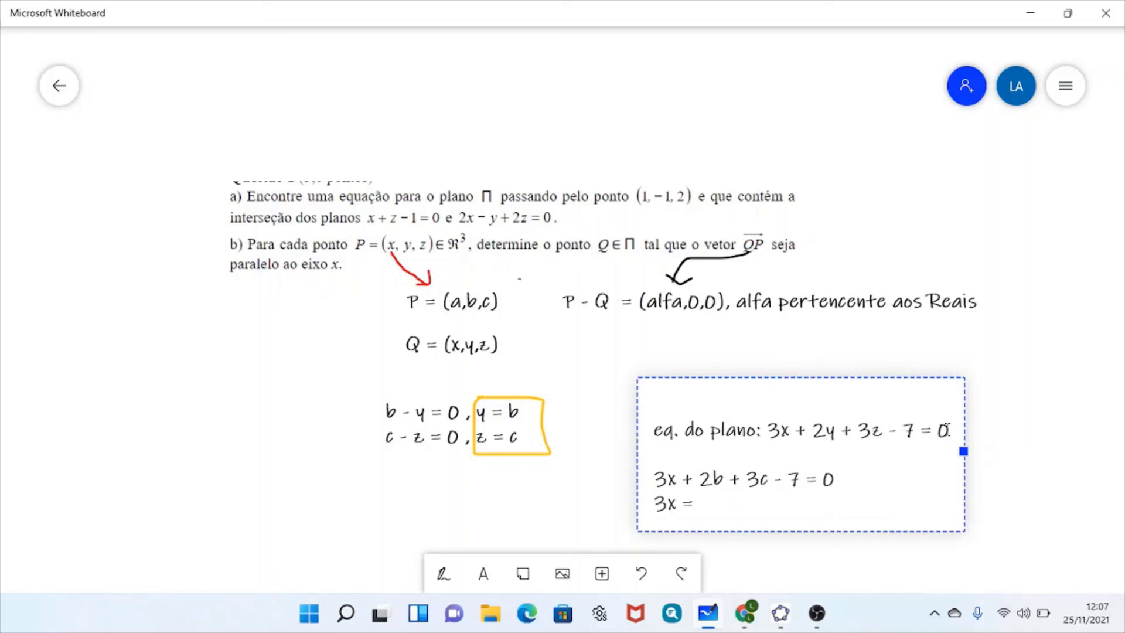
text( -2b - 3)
key(BackSpace)
text(3c + 7)
key(Return)
text(x)
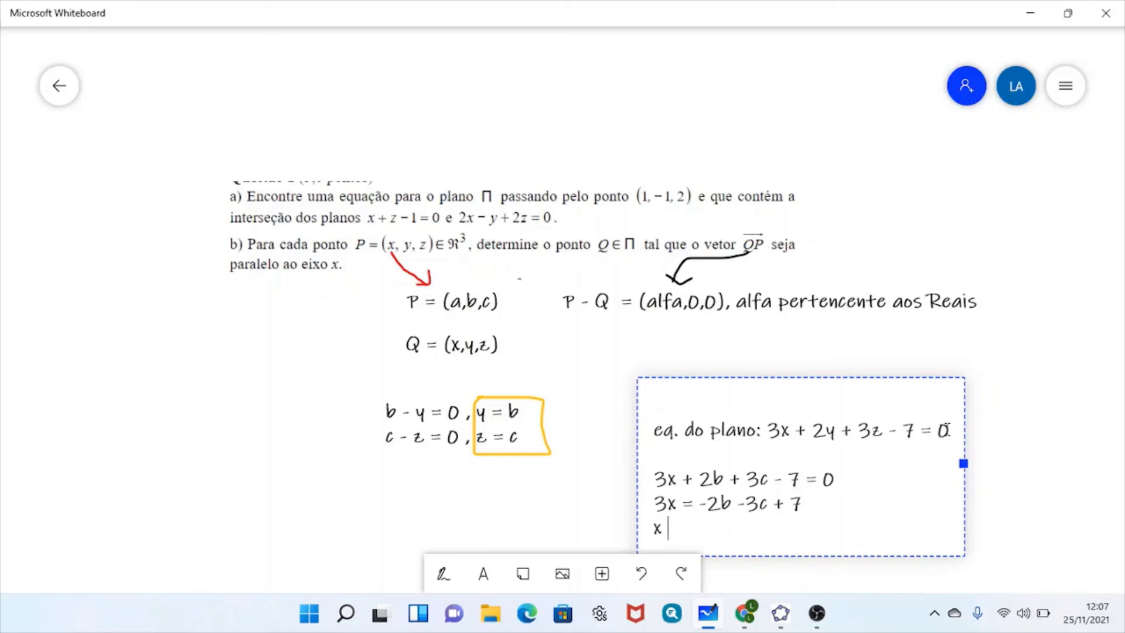
text( = -2/3b -)
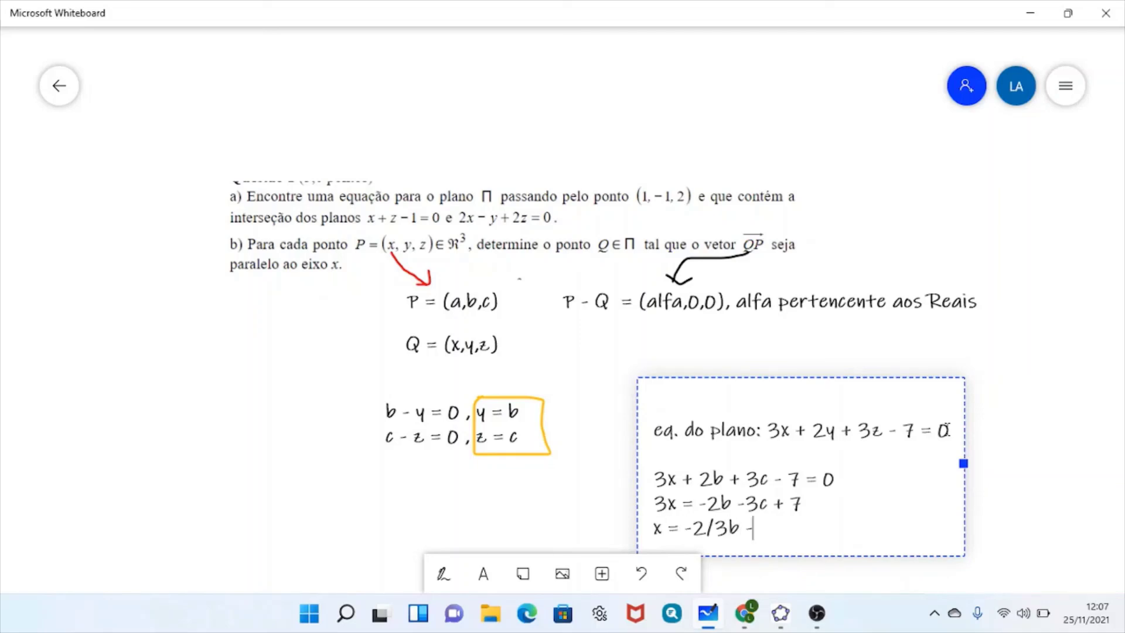
text(c + 7/3)
click(1039, 469)
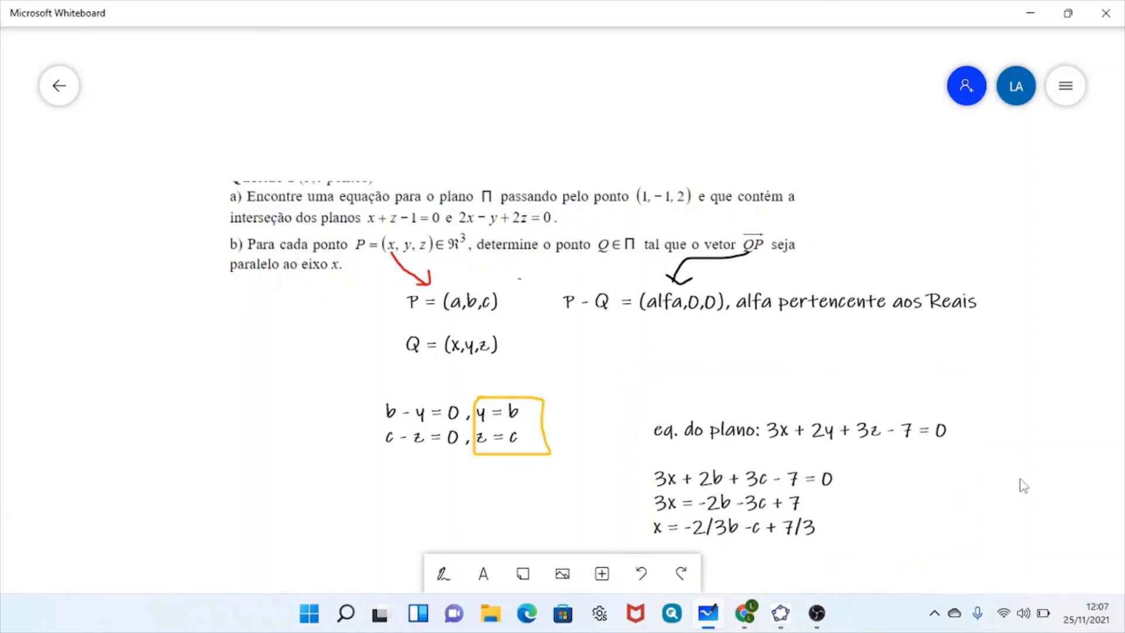
Add the point "Q = (-2/3b - c + 7/3, b, c)" below the solved x expression, separated by a blank line.
scroll(996, 440, down, 1)
scroll(996, 440, down, 5)
click(718, 310)
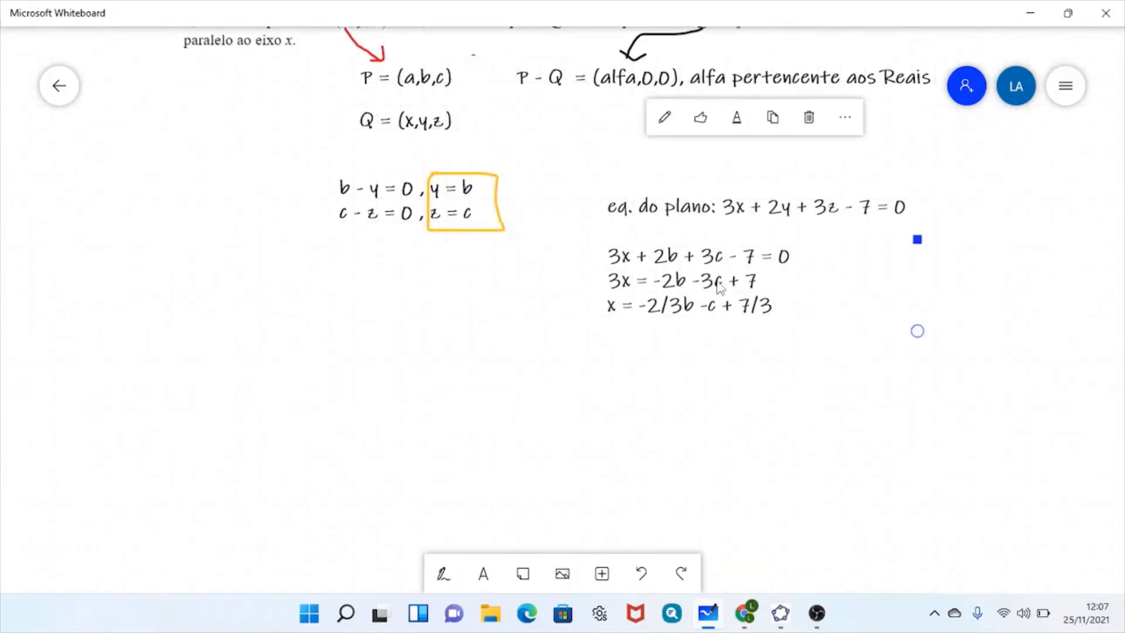
click(785, 310)
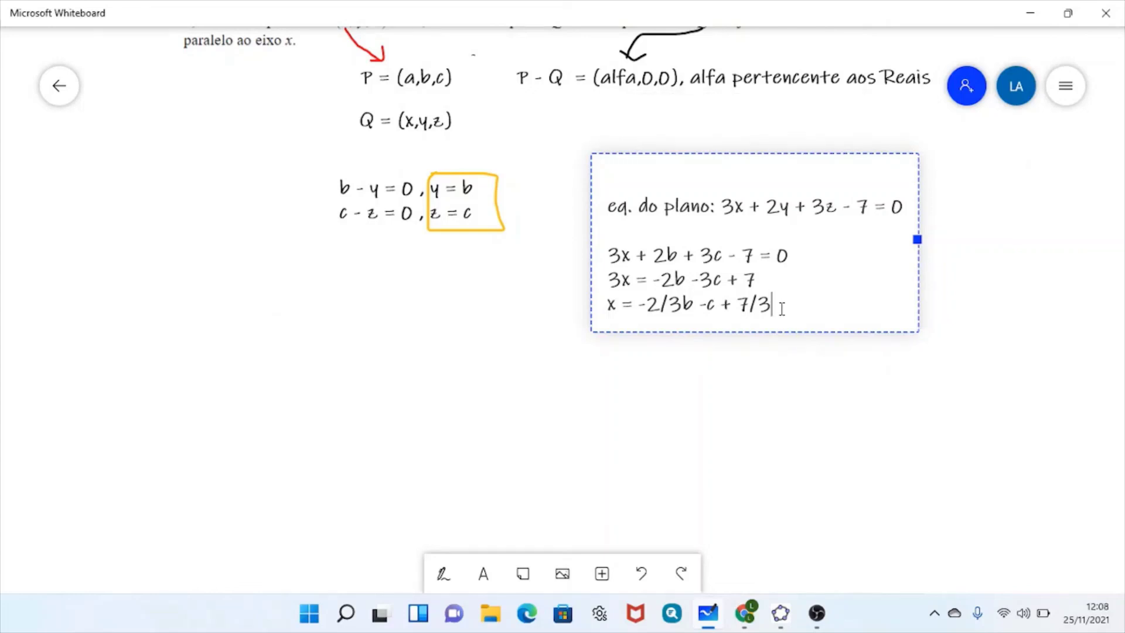
key(Return)
key(Return)
text(Q = (-2/)
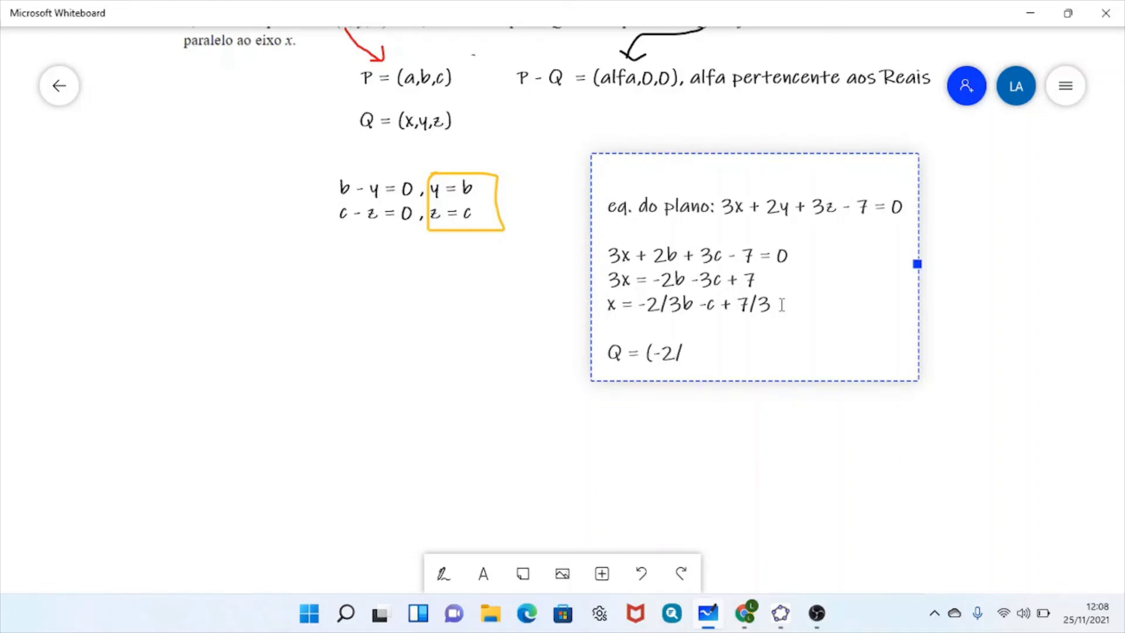
text(3b - c + 7/3)
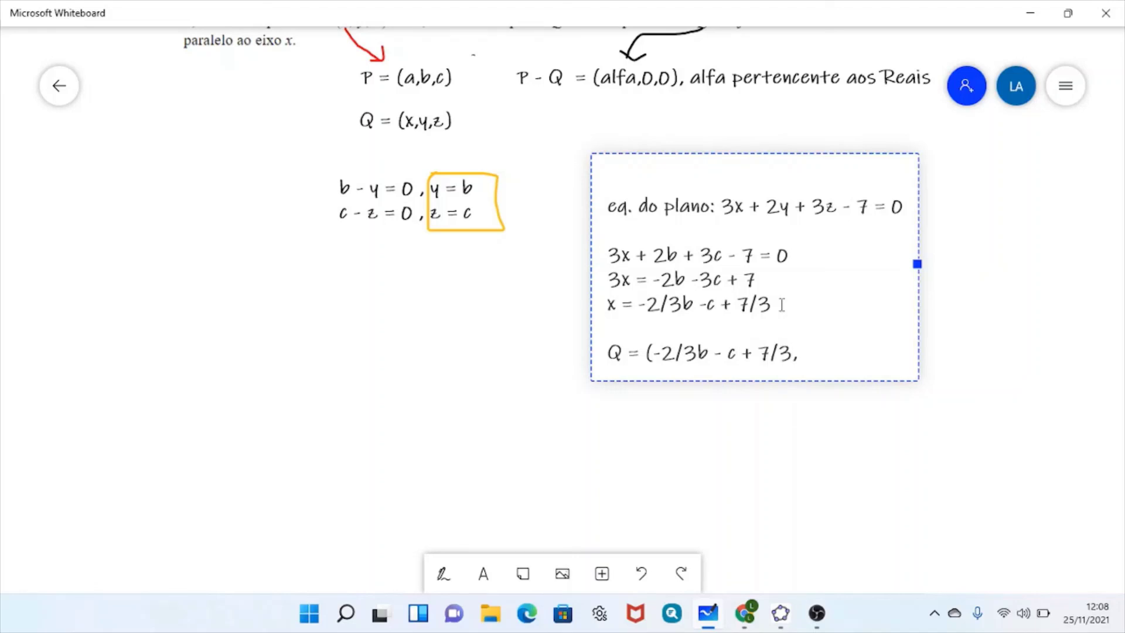
text(, b, c)
click(836, 465)
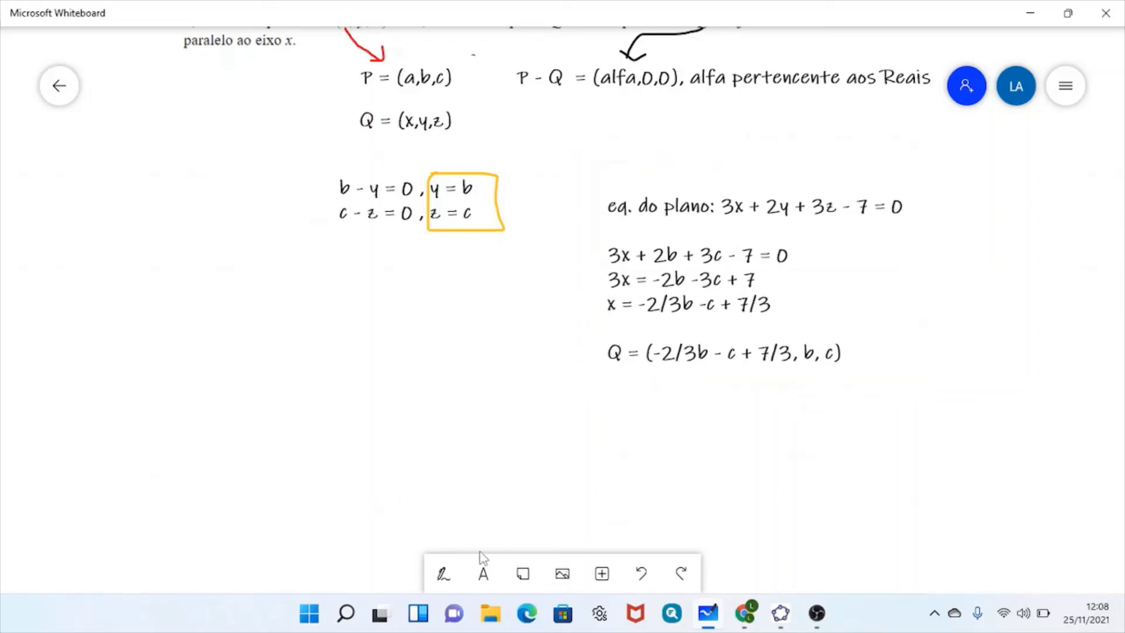
Circle the final expression for Q in red ink.
click(444, 574)
click(444, 571)
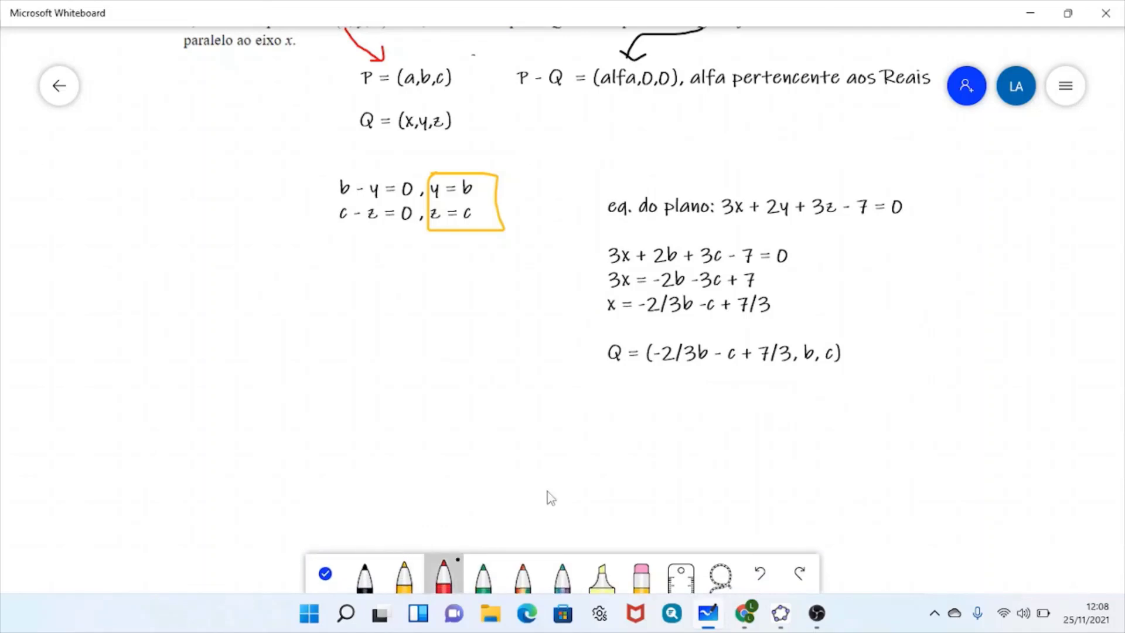
mouse_move(689, 323)
mouse_down()
mouse_move(723, 411)
mouse_move(896, 354)
mouse_move(660, 321)
mouse_up()
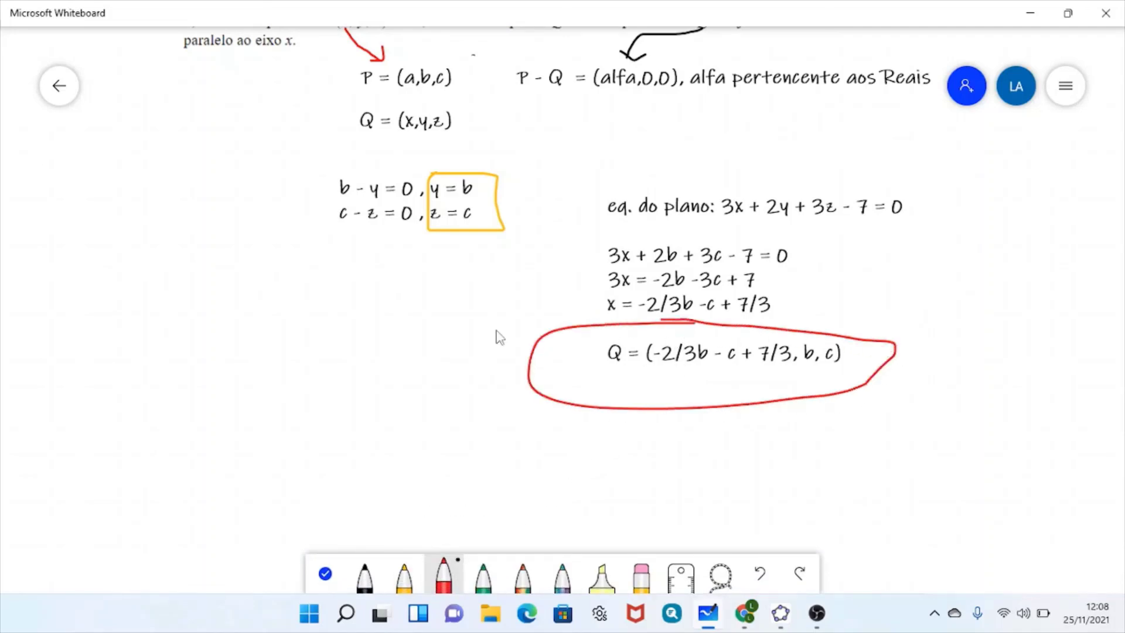
click(323, 573)
Shift the plane-equation text block slightly left so that the Q expression sits more centrally inside the red outline.
drag(585, 221, 591, 357)
scroll(591, 357, down, 5)
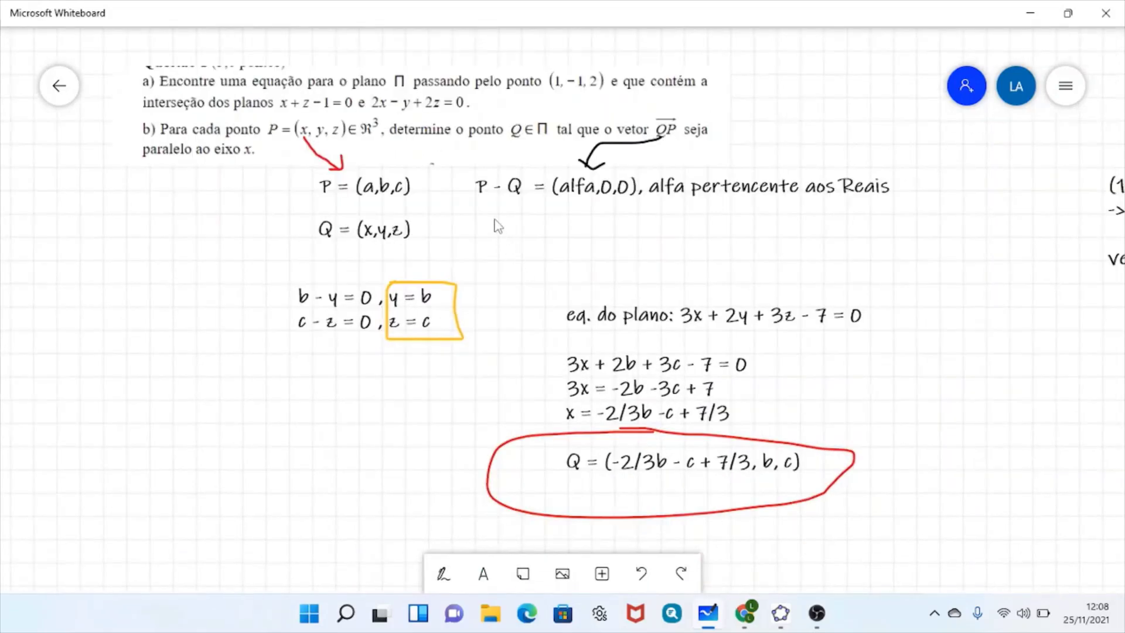
drag(452, 244, 486, 443)
scroll(486, 443, left, 1)
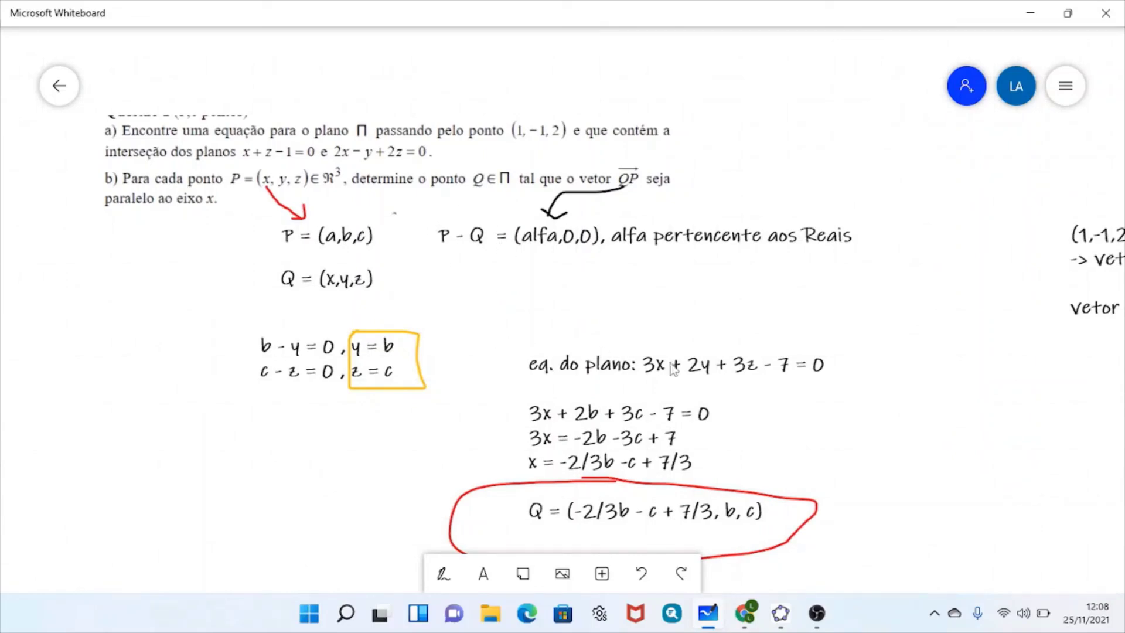
drag(705, 430, 749, 432)
click(892, 462)
scroll(873, 410, down, 2)
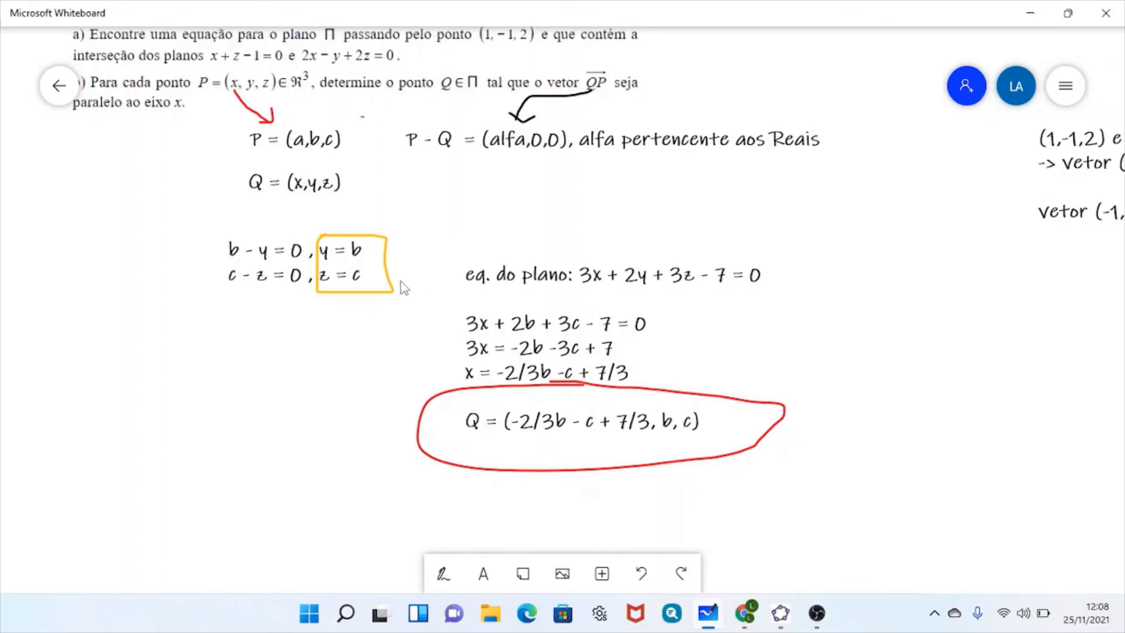
Switch to GeoGebra and examine the plane 3x + 2y + 3z - 7 = 0 and the definitions of points Q and P.
click(781, 615)
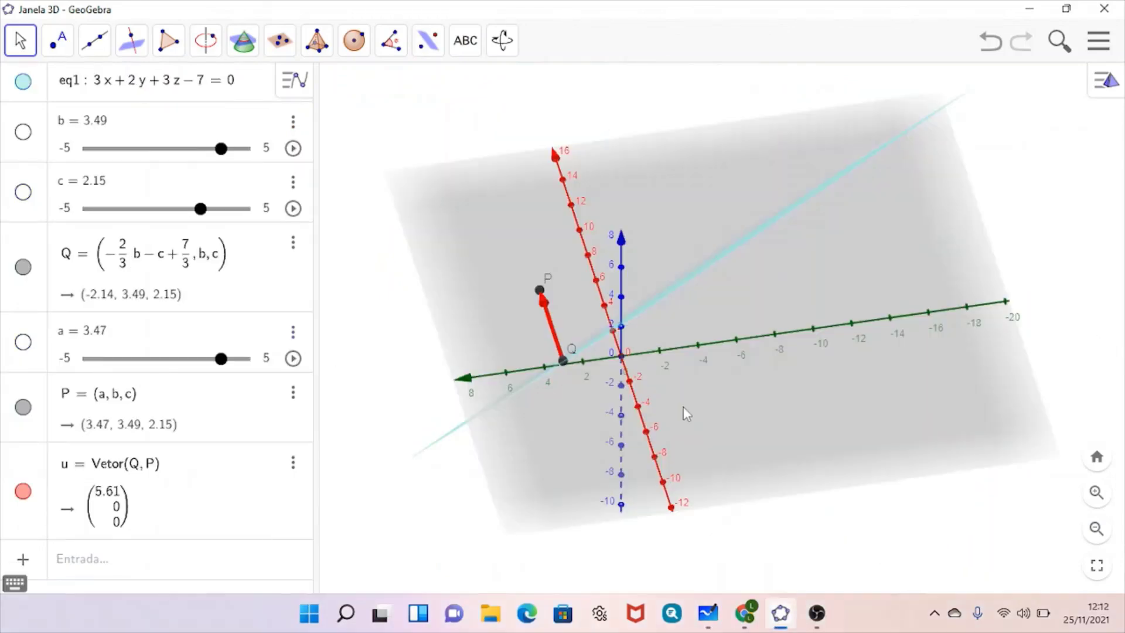
drag(683, 406, 823, 400)
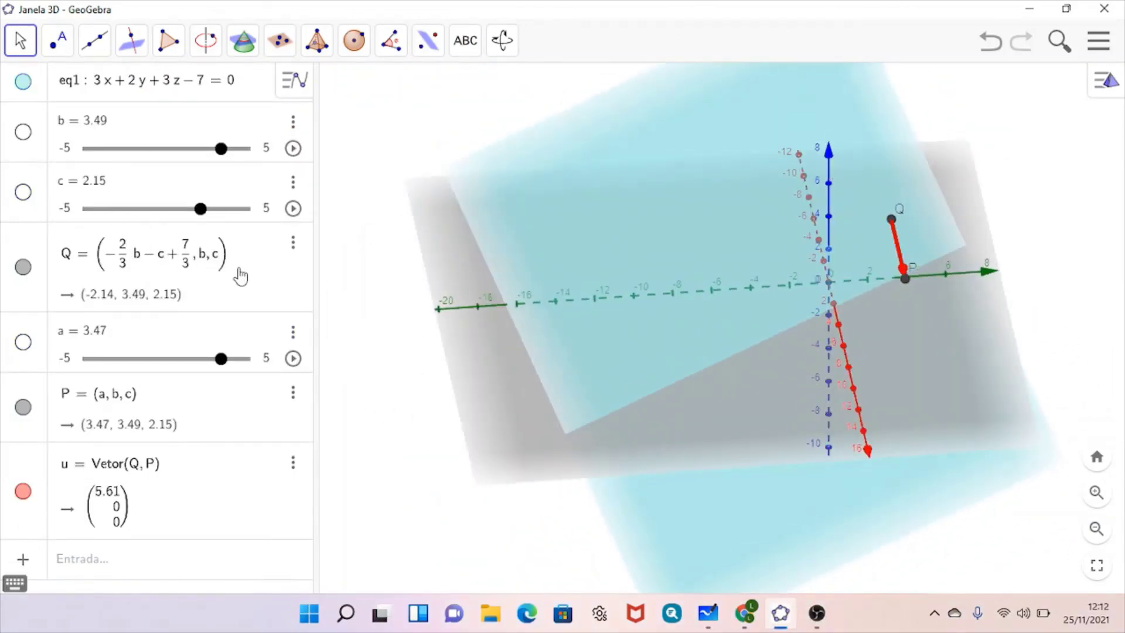
click(150, 91)
click(242, 269)
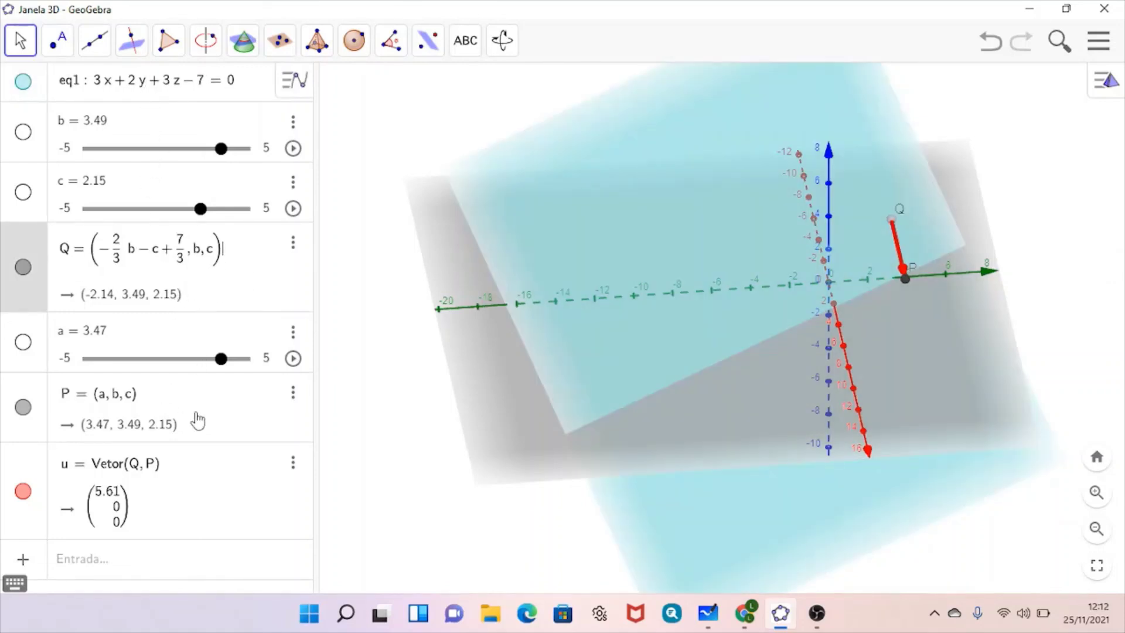
click(157, 397)
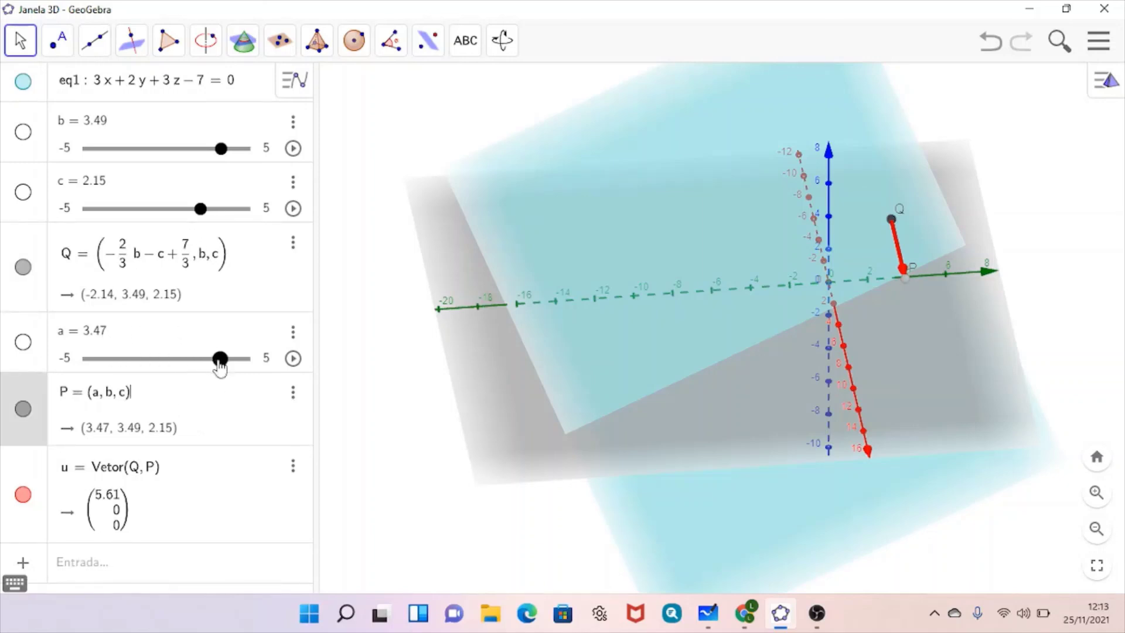
Vary slider a, leaving it at 3.4, and inspect vector u and the definition of point Q.
click(219, 360)
mouse_move(229, 363)
mouse_down()
mouse_move(132, 360)
mouse_move(222, 368)
mouse_move(138, 372)
mouse_move(221, 372)
mouse_up()
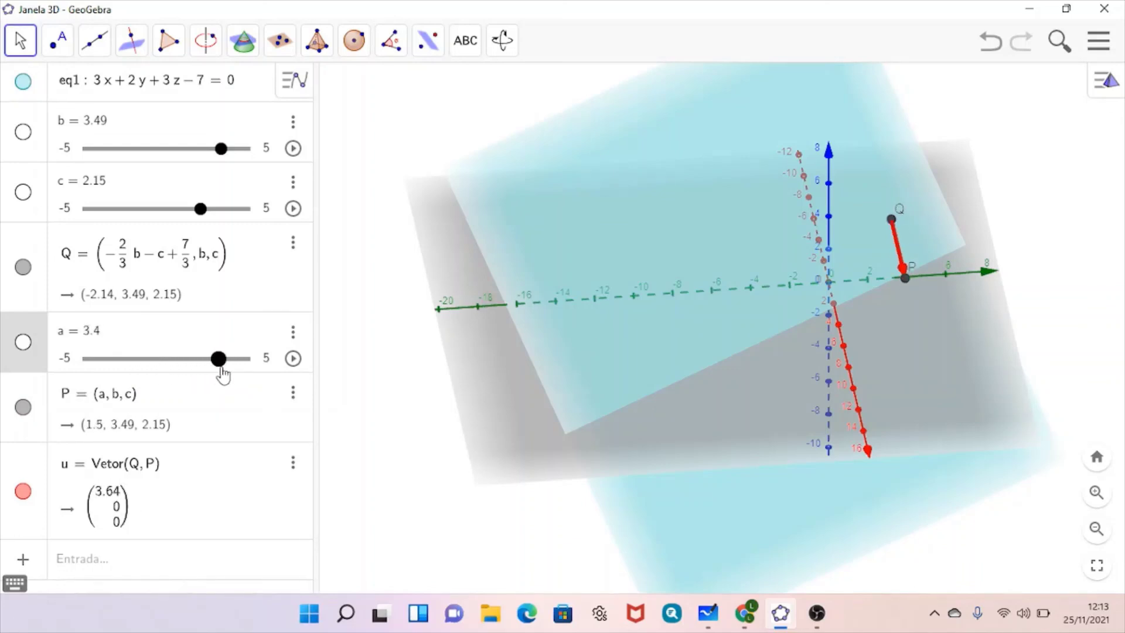
click(164, 505)
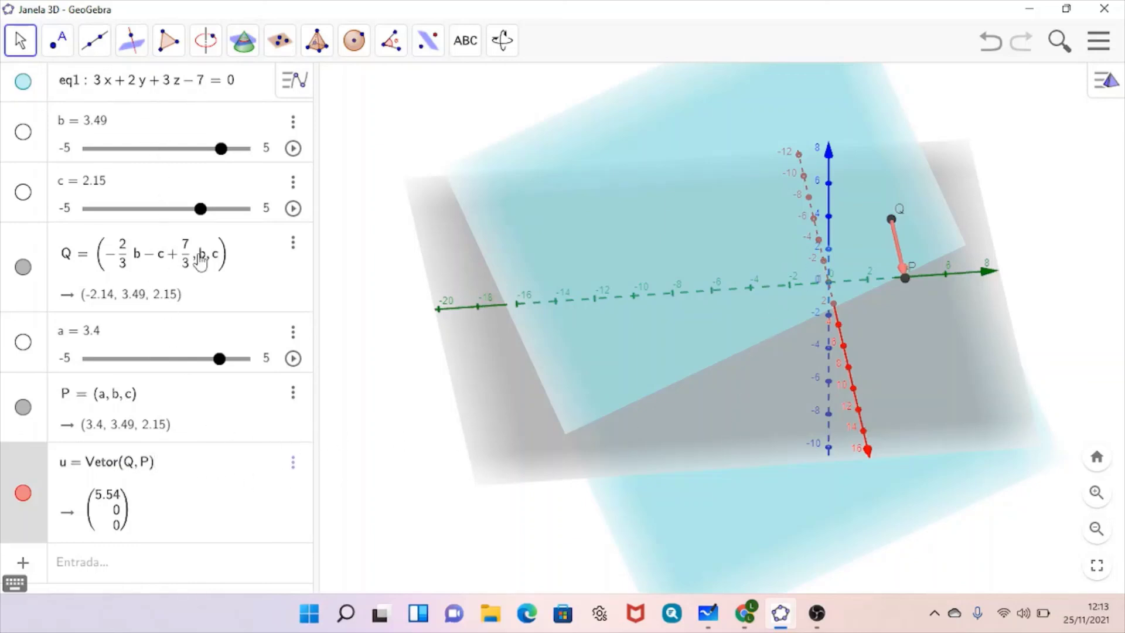
click(243, 264)
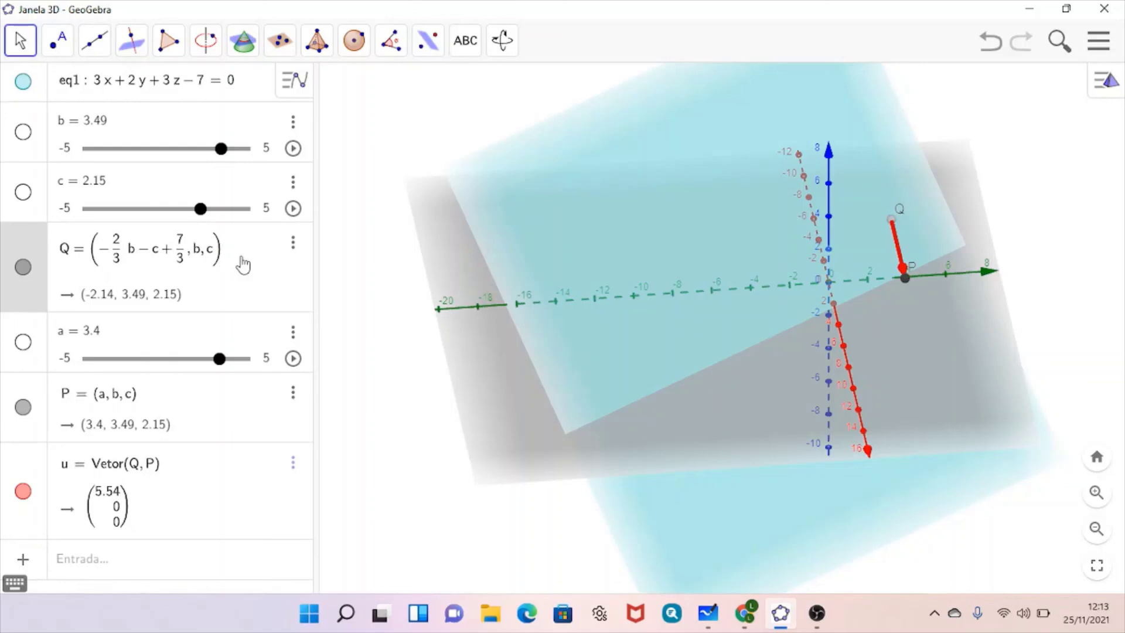
Animate sliders a, b and c and examine the vector from Q to P against the plane and the x-axis from several angles.
drag(729, 300, 769, 301)
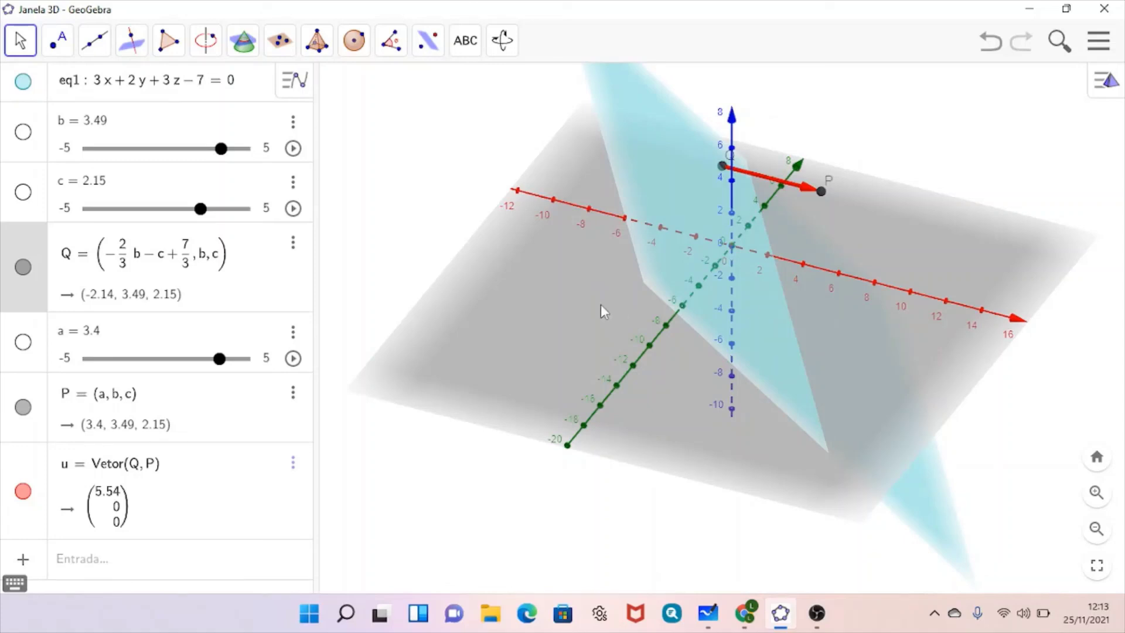
drag(801, 323, 769, 322)
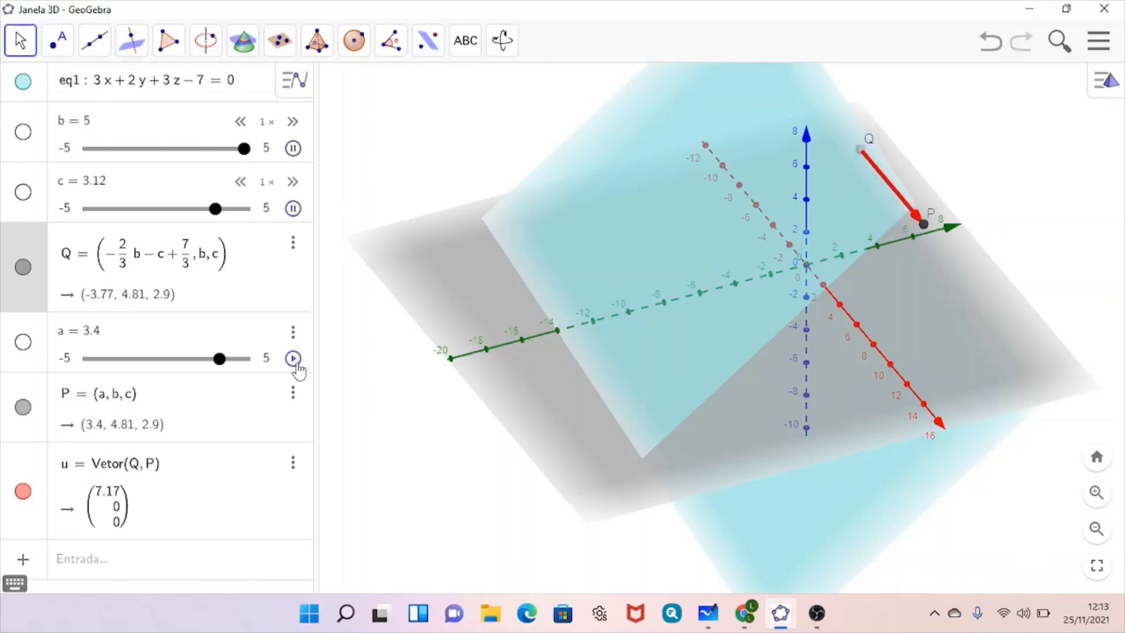
drag(693, 340, 826, 360)
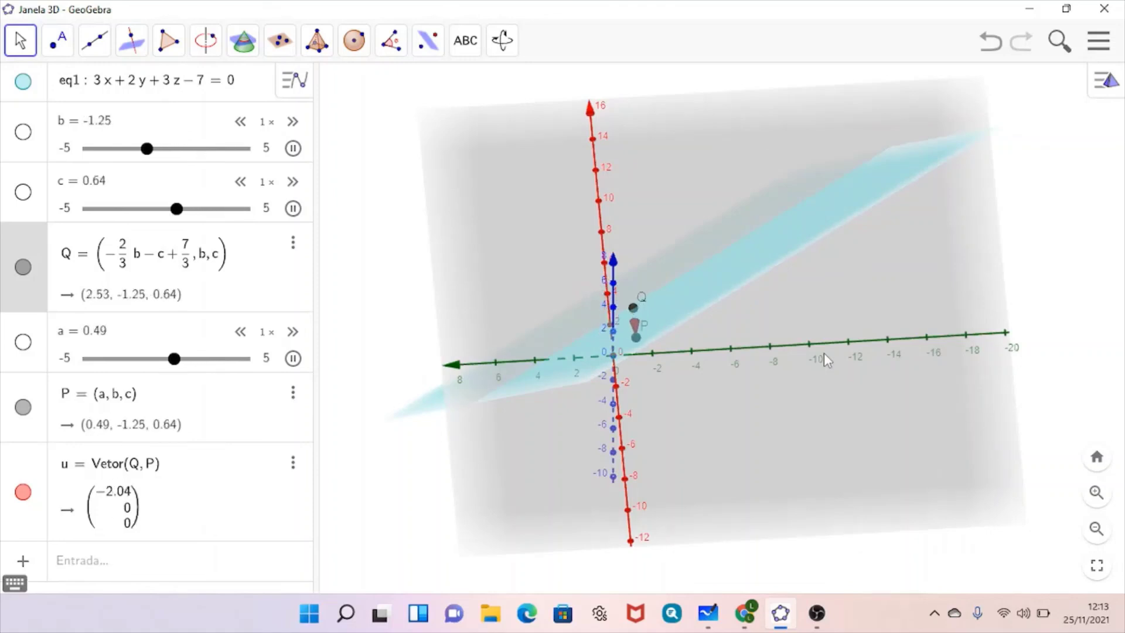
drag(824, 354, 822, 347)
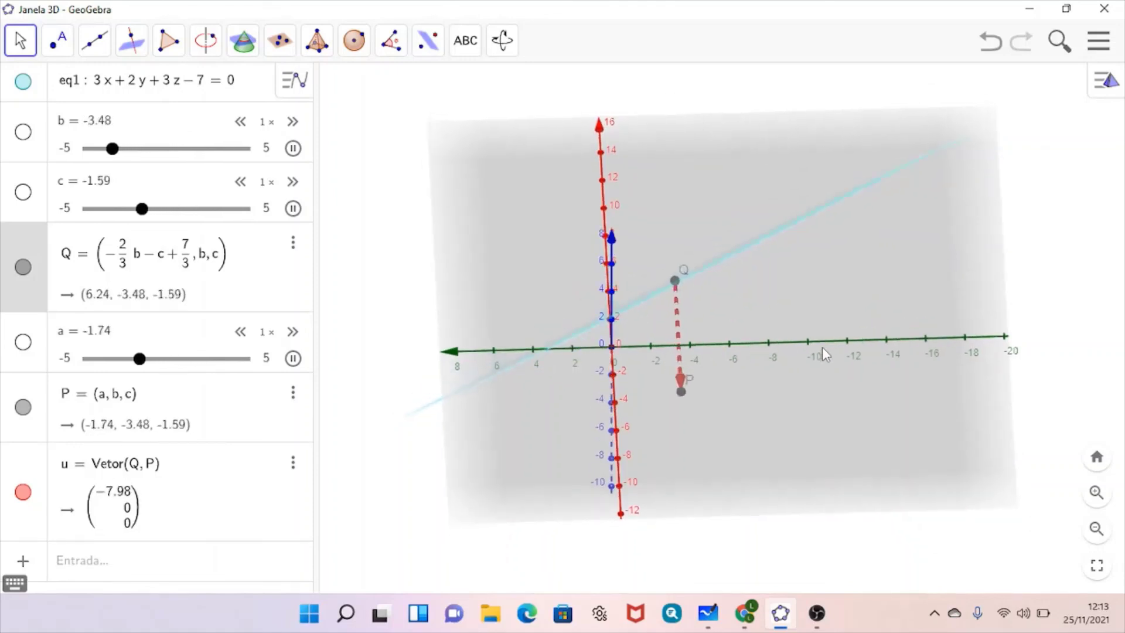
drag(822, 283, 865, 262)
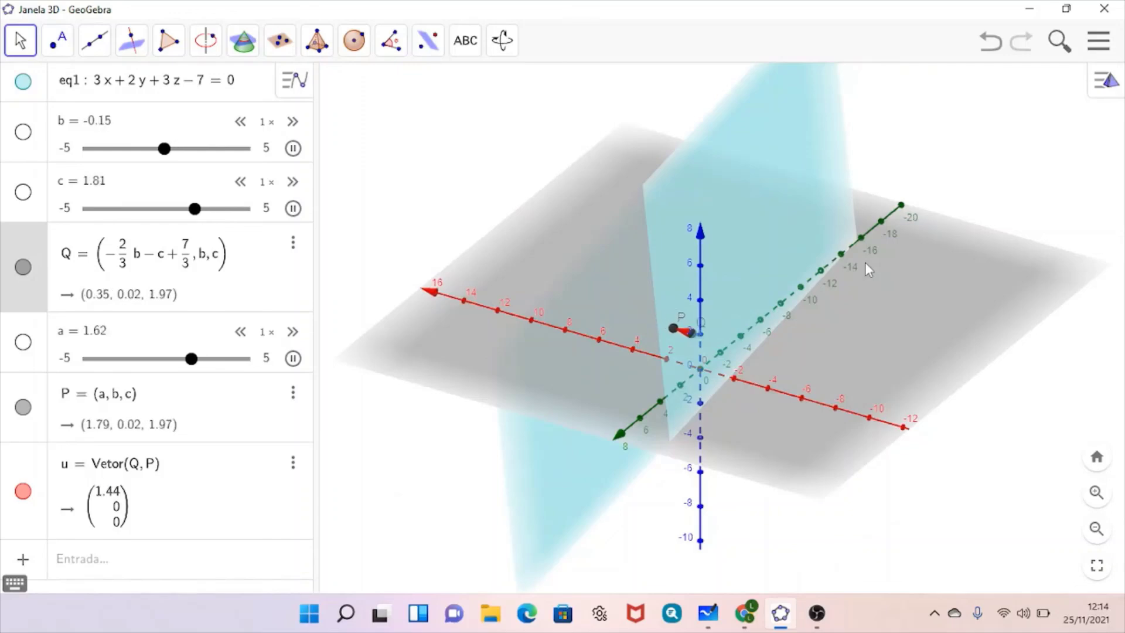
drag(865, 262, 680, 287)
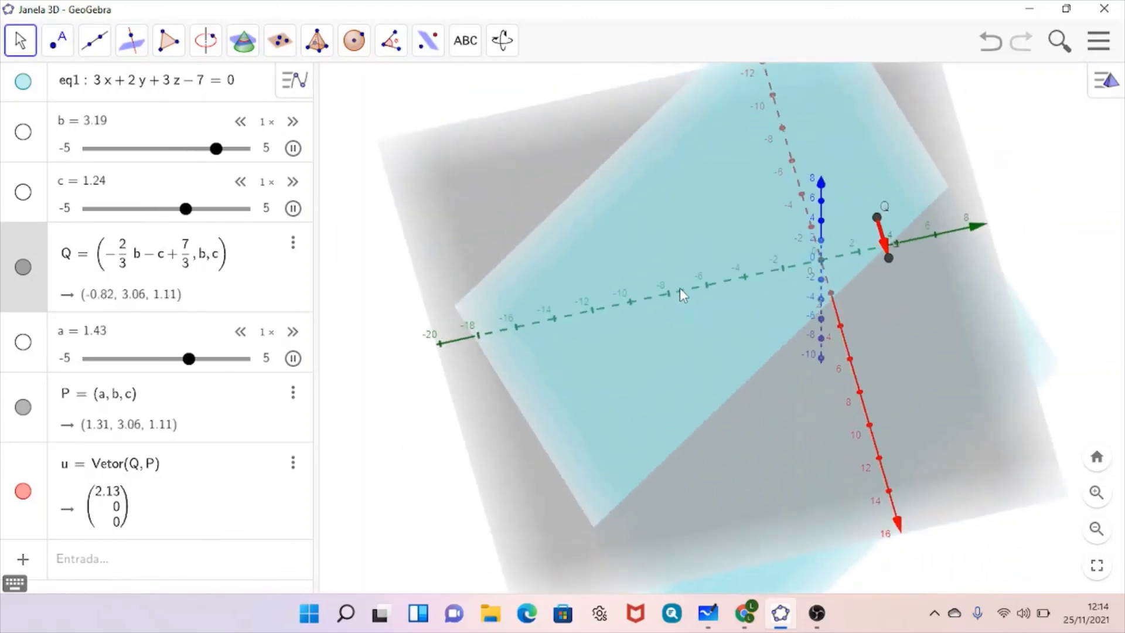